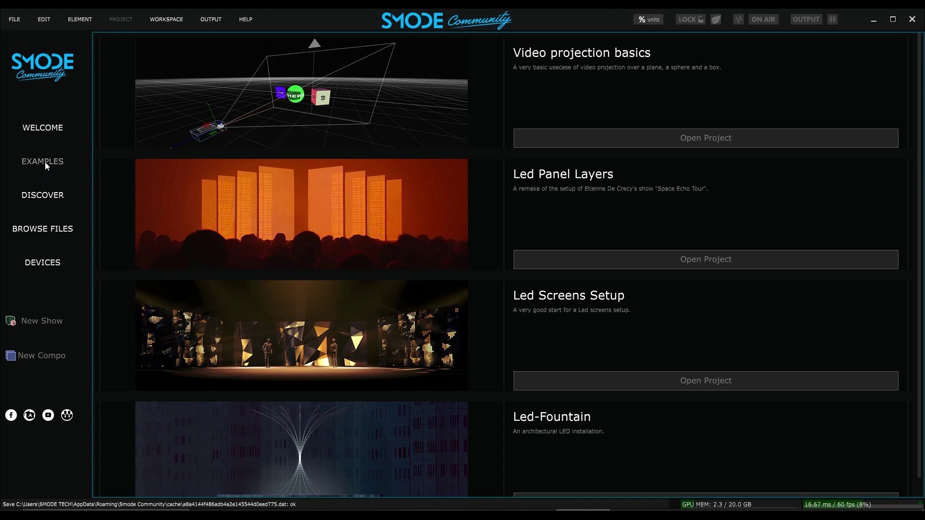
# Step: Create a new Minimal show project named MyFirstProject
pyautogui.click(40, 322)
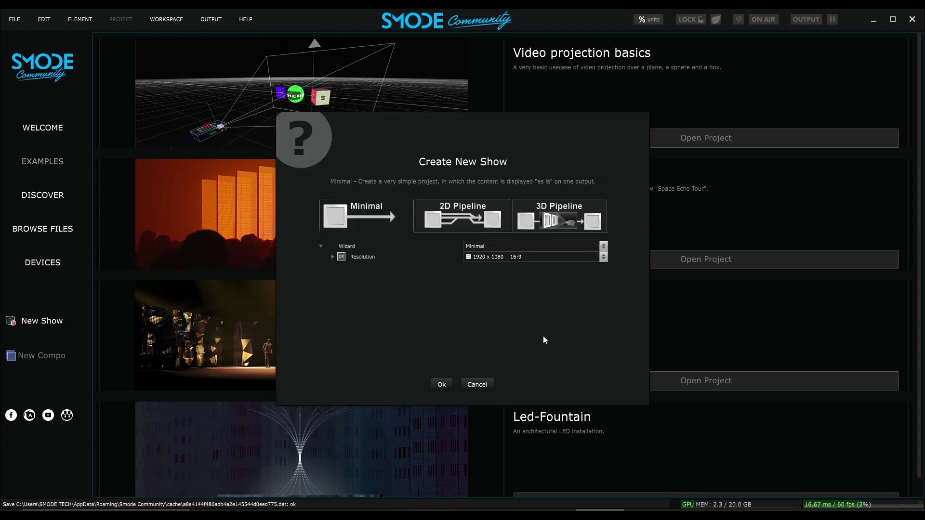
pyautogui.click(442, 385)
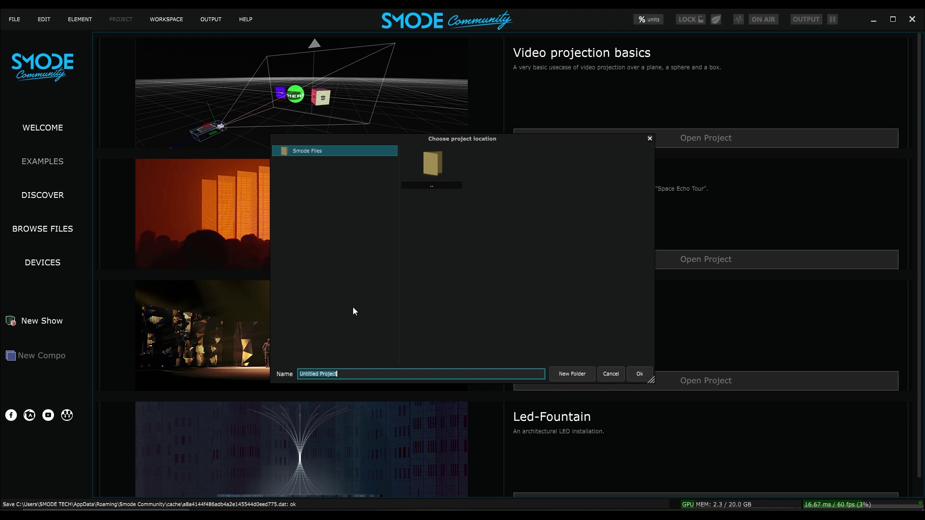
pyautogui.write('MyFirstProject')
pyautogui.click(639, 374)
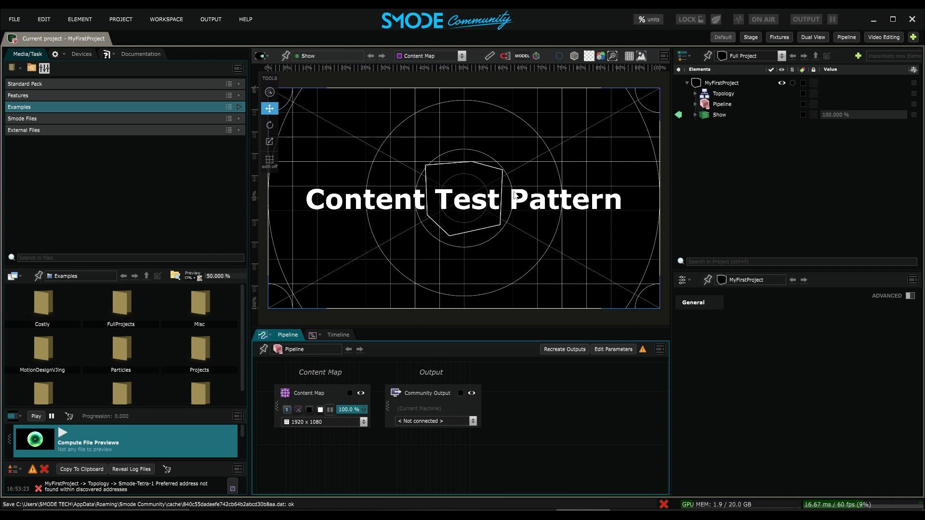
# Step: Open the viewport selector's dropdown listing Stage, Content Map and Community Output
pyautogui.click(462, 56)
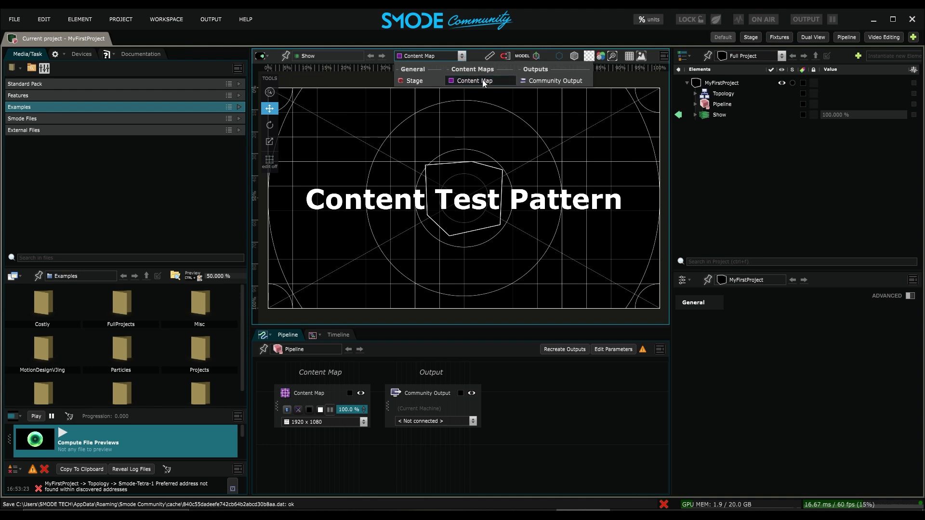
# Step: Preview the 3D Stage in the viewport, then switch it back to Content Map
pyautogui.click(410, 81)
pyautogui.click(429, 55)
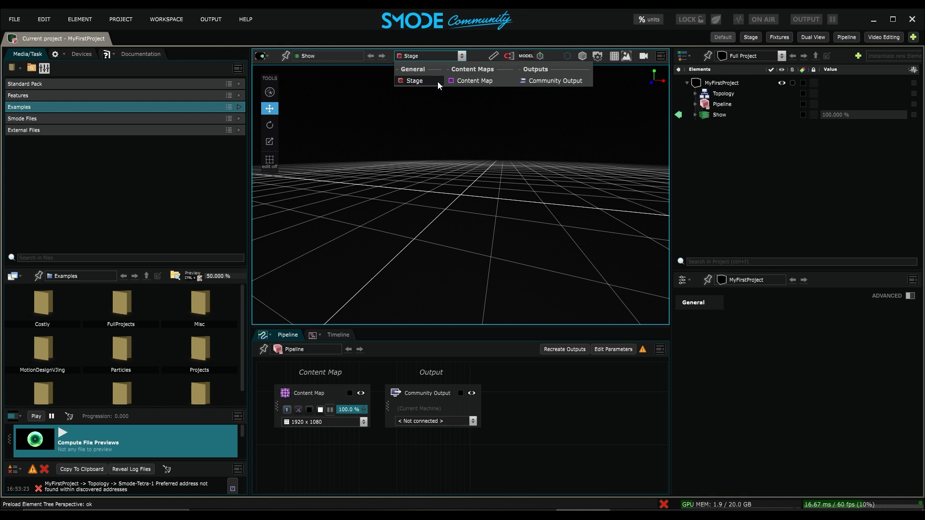
pyautogui.click(458, 82)
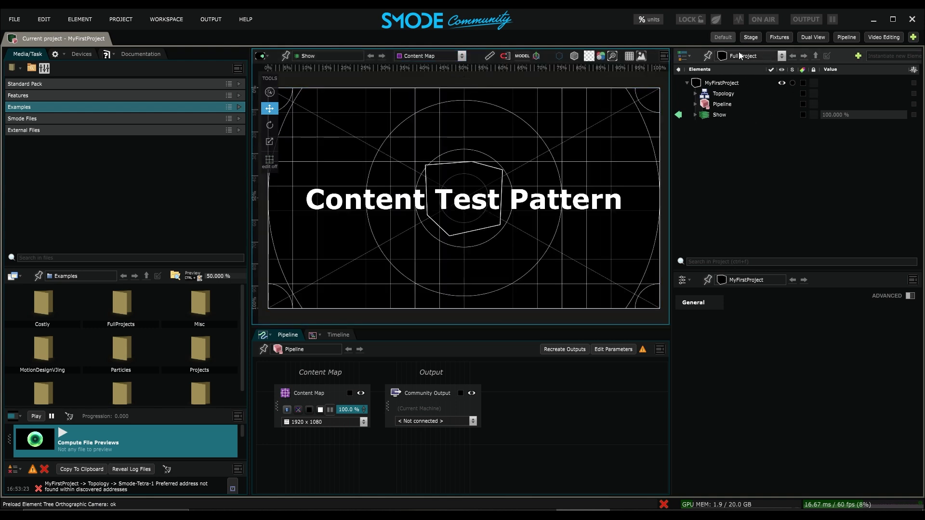
# Step: Cycle the element tree through Content Map, Stage and Show, ending on Pipeline
pyautogui.click(782, 57)
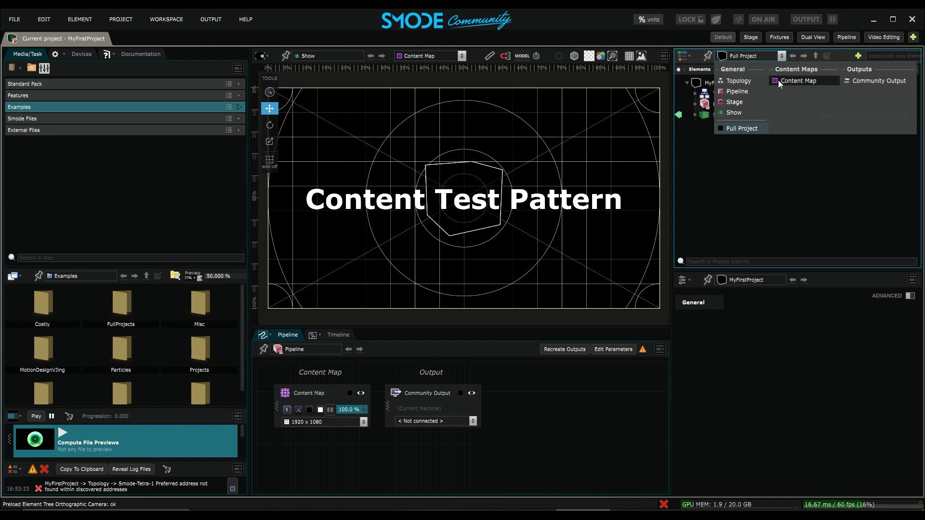
pyautogui.click(778, 80)
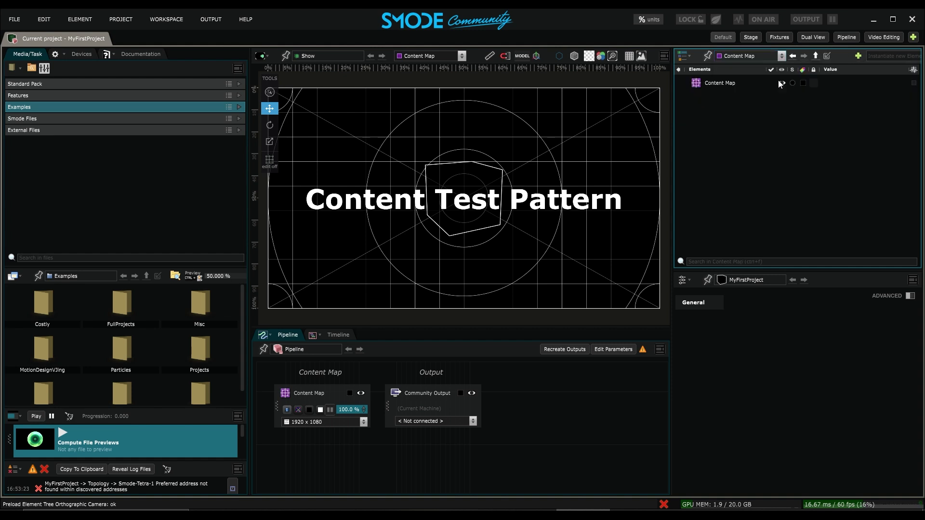
pyautogui.click(758, 57)
pyautogui.click(749, 102)
pyautogui.click(756, 60)
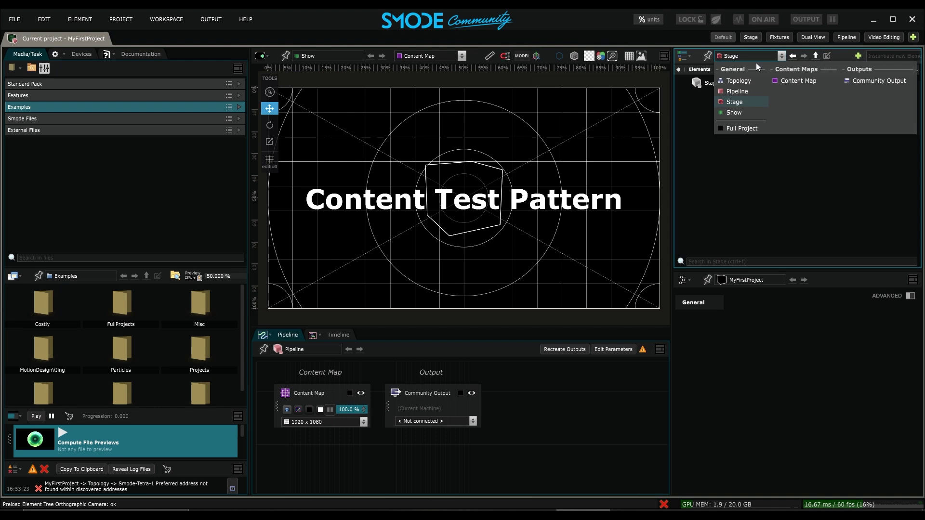
pyautogui.click(741, 110)
pyautogui.click(762, 61)
pyautogui.click(740, 89)
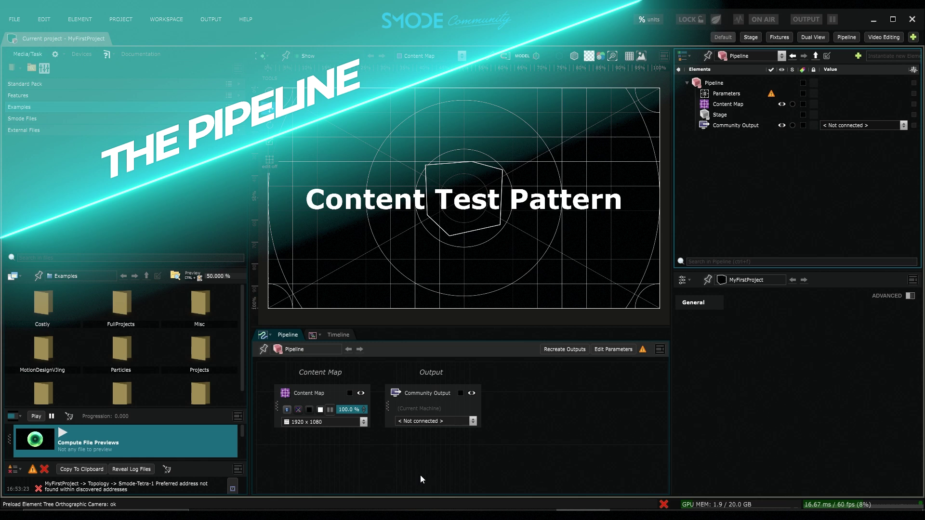
# Step: Glance at the Timeline, return to the Pipeline graph, and show the Devices list
pyautogui.click(339, 334)
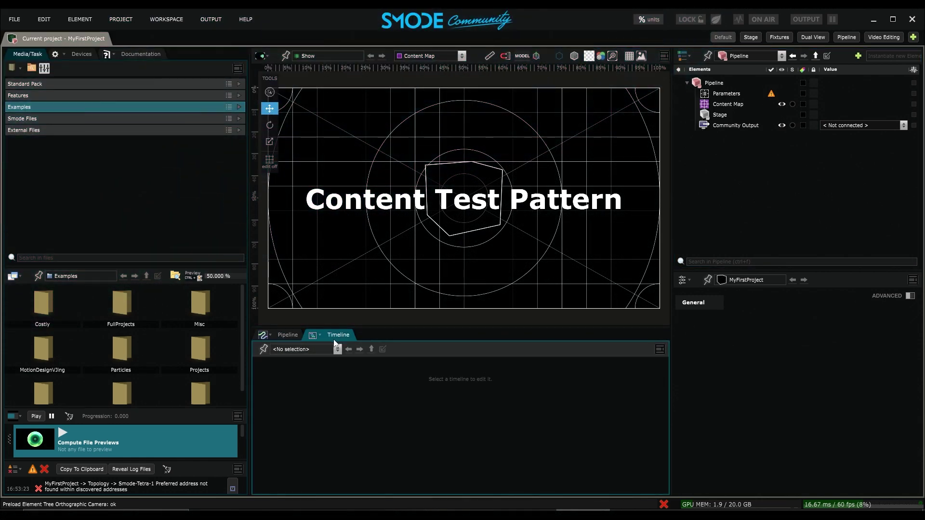
pyautogui.click(287, 335)
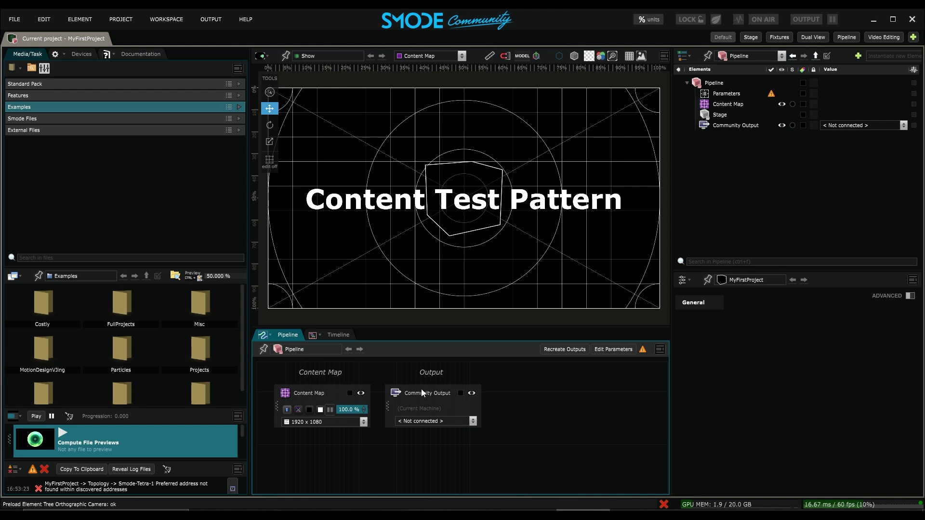
pyautogui.click(80, 54)
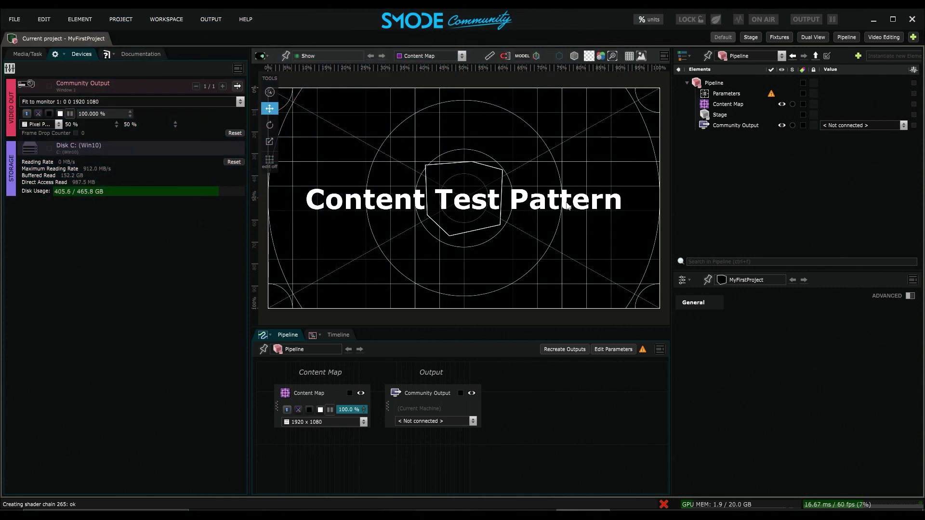
# Step: Show the Show scene in the element tree and toggle Content Test Pattern's visibility off and on
pyautogui.click(780, 56)
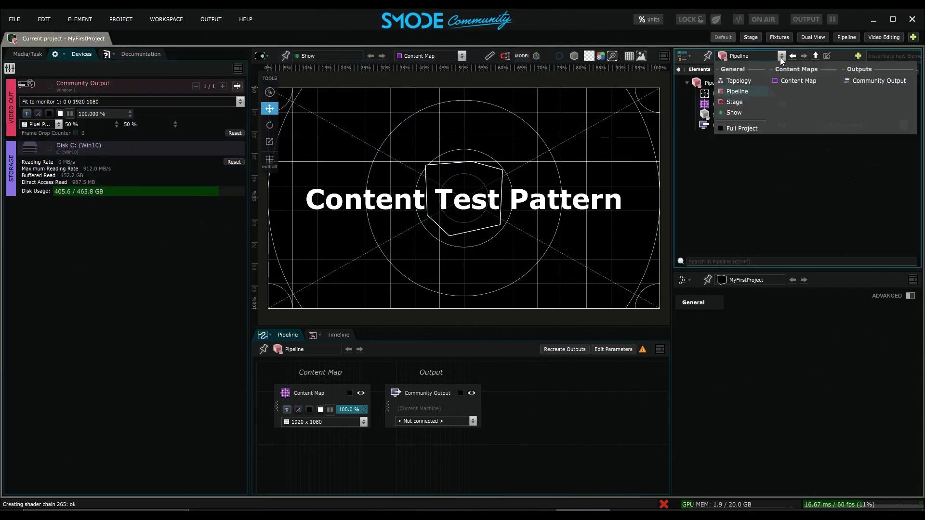
pyautogui.click(738, 112)
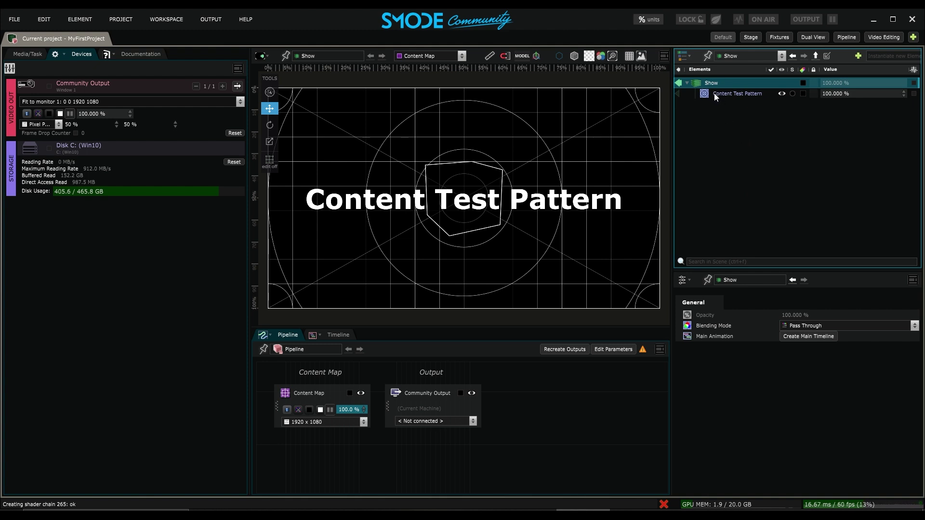
pyautogui.click(781, 93)
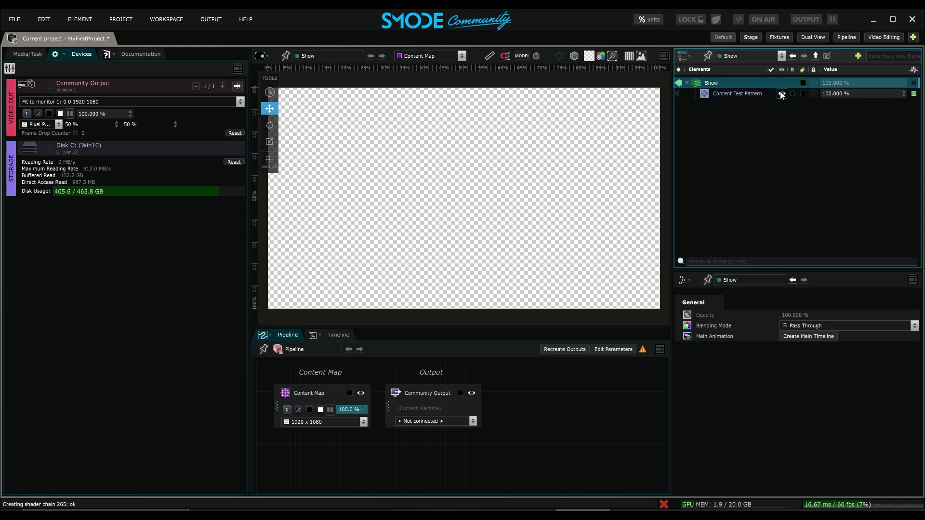
pyautogui.click(781, 93)
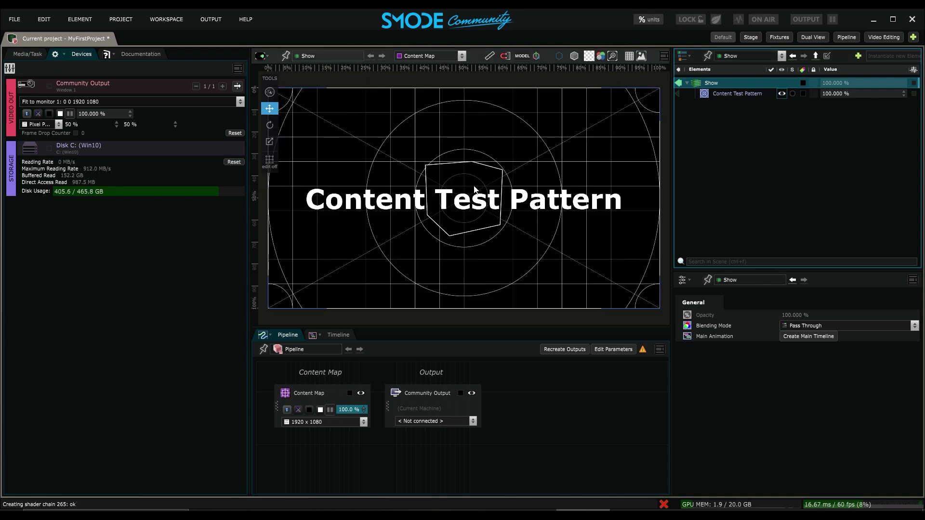
pyautogui.click(248, 269)
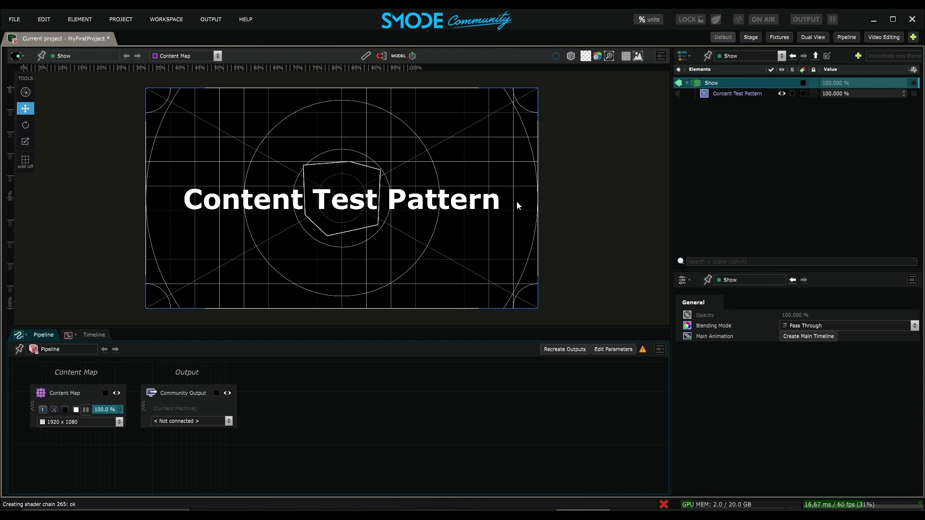
pyautogui.moveTo(668, 129); pyautogui.dragTo(618, 133)
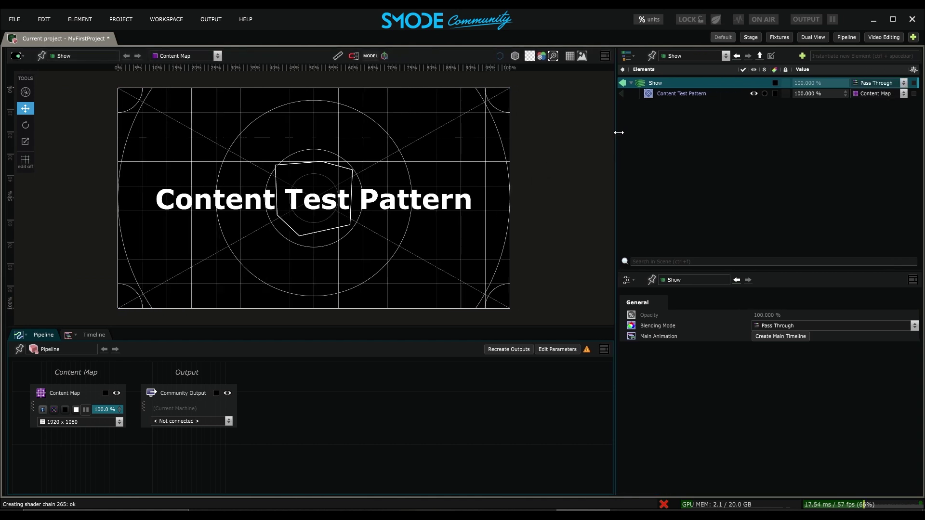
pyautogui.click(811, 97)
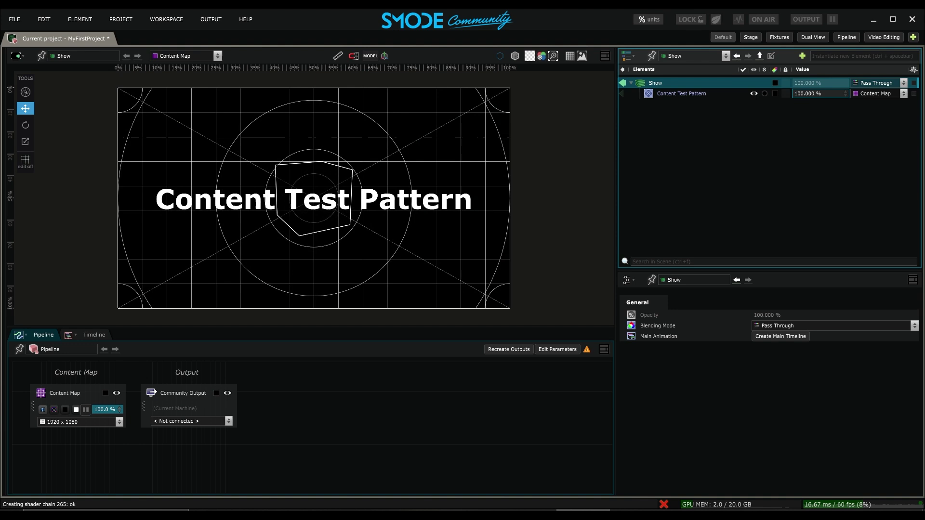
pyautogui.click(881, 95)
pyautogui.click(666, 96)
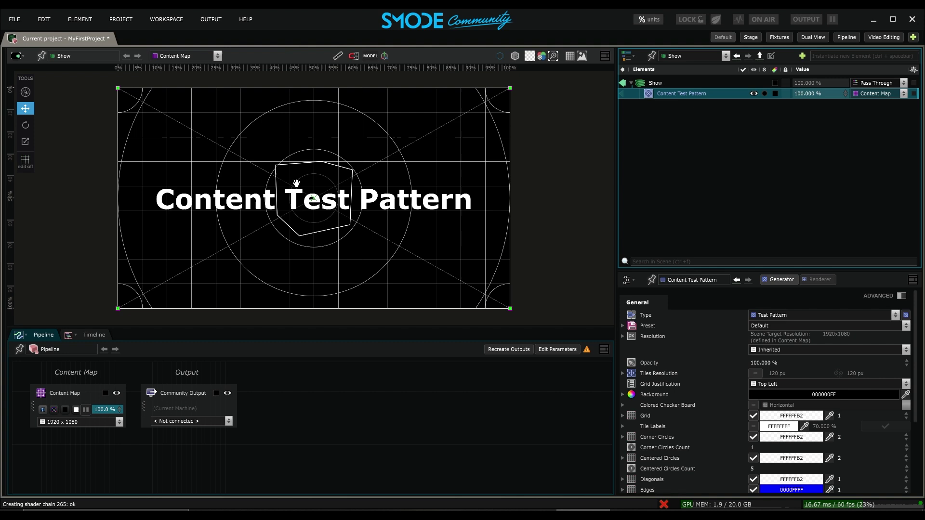
pyautogui.click(212, 56)
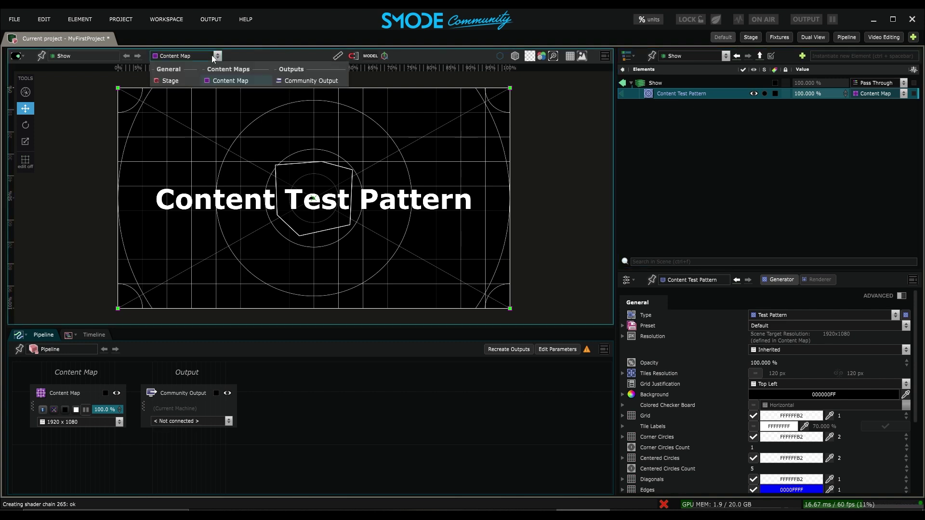
pyautogui.click(177, 81)
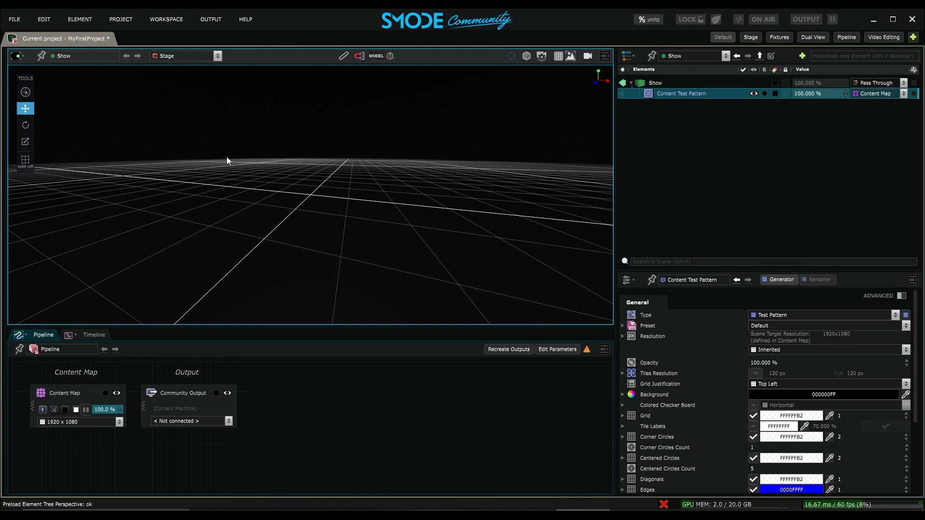
pyautogui.click(215, 58)
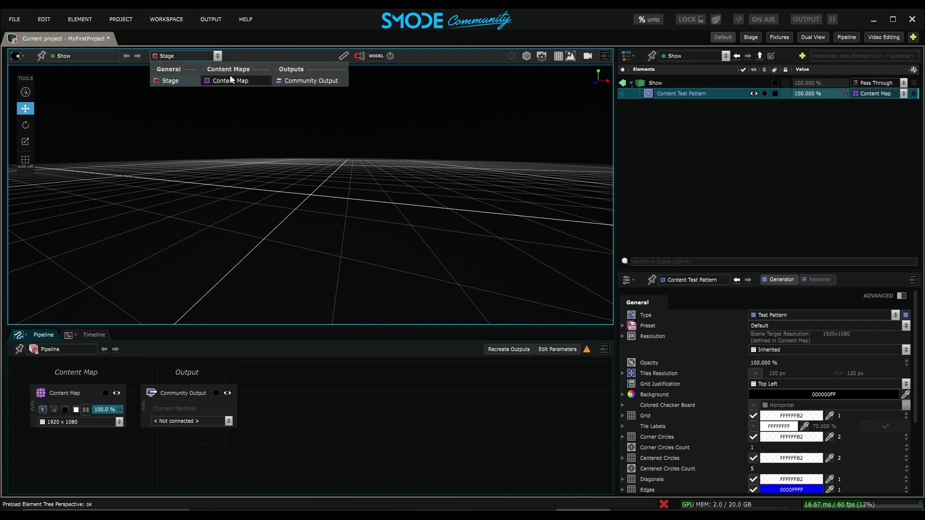
pyautogui.click(230, 81)
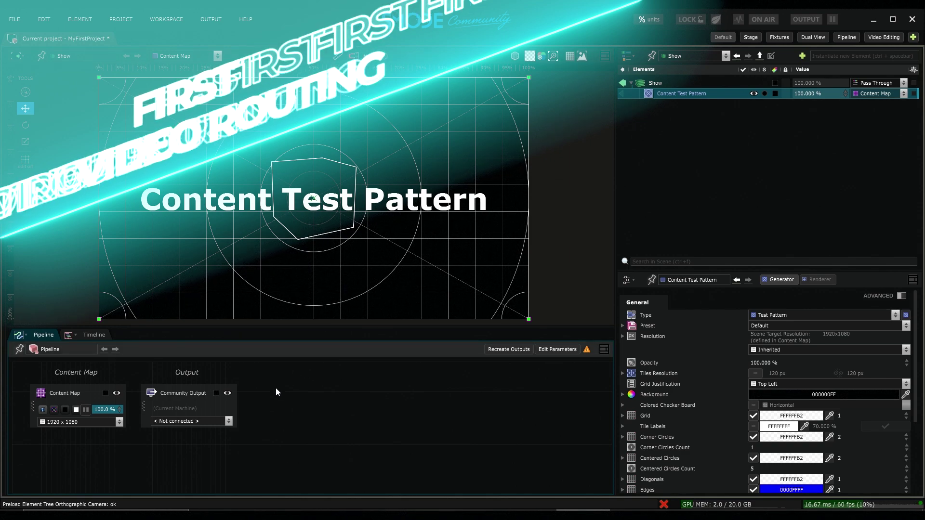
# Step: Set Community Output's source to Content Map and preview Community Output in the viewer
pyautogui.click(197, 402)
pyautogui.click(191, 398)
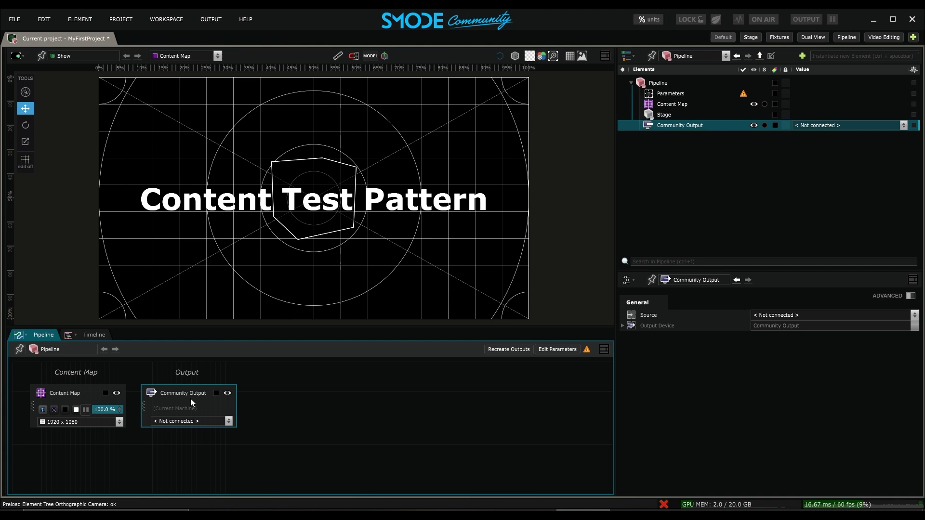
pyautogui.click(192, 422)
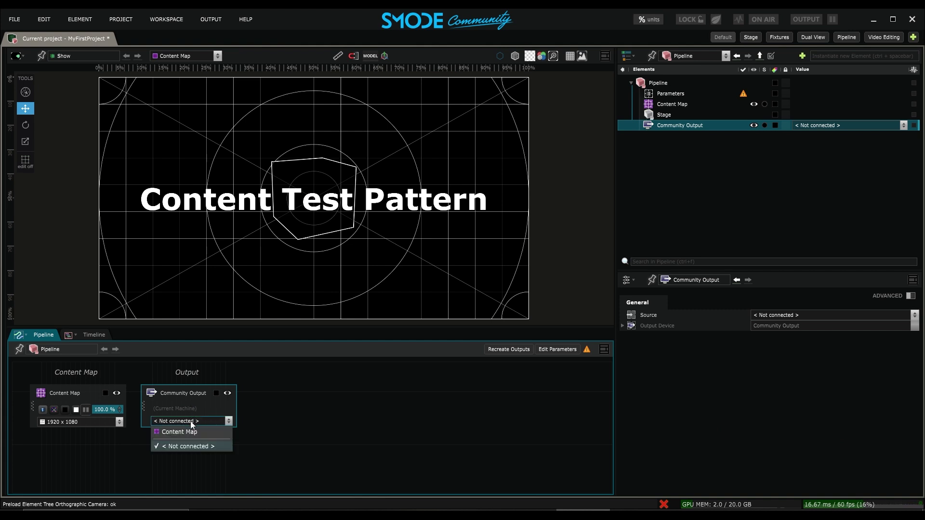
pyautogui.click(175, 433)
pyautogui.click(219, 55)
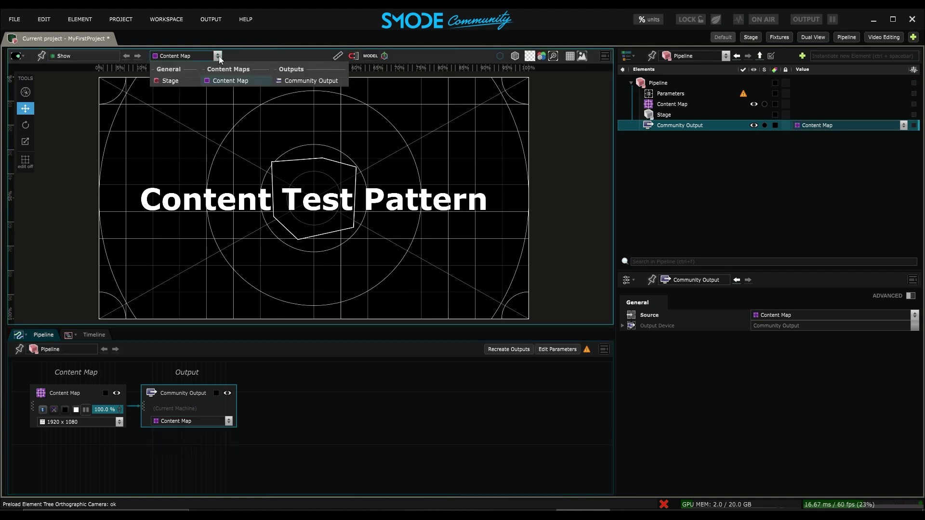
pyautogui.click(308, 81)
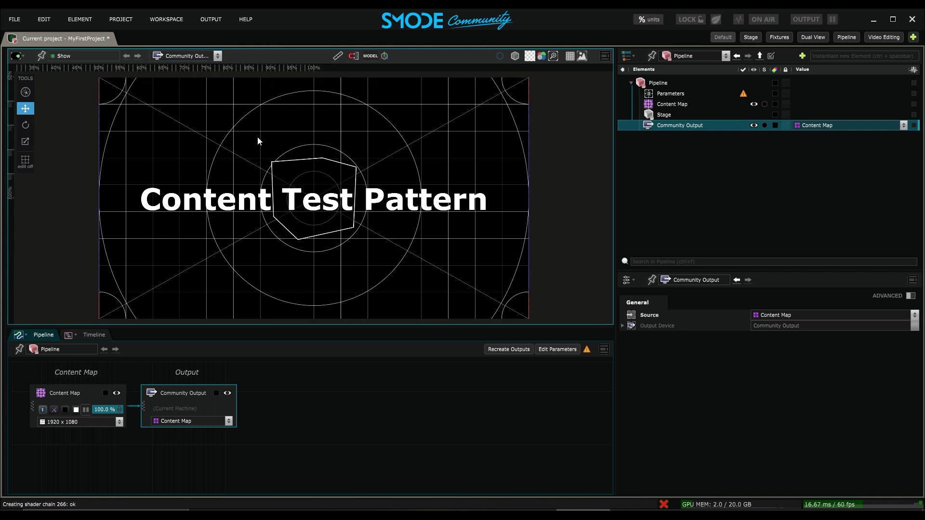
# Step: Disconnect Community Output's source, then reconnect it to Content Map
pyautogui.click(227, 423)
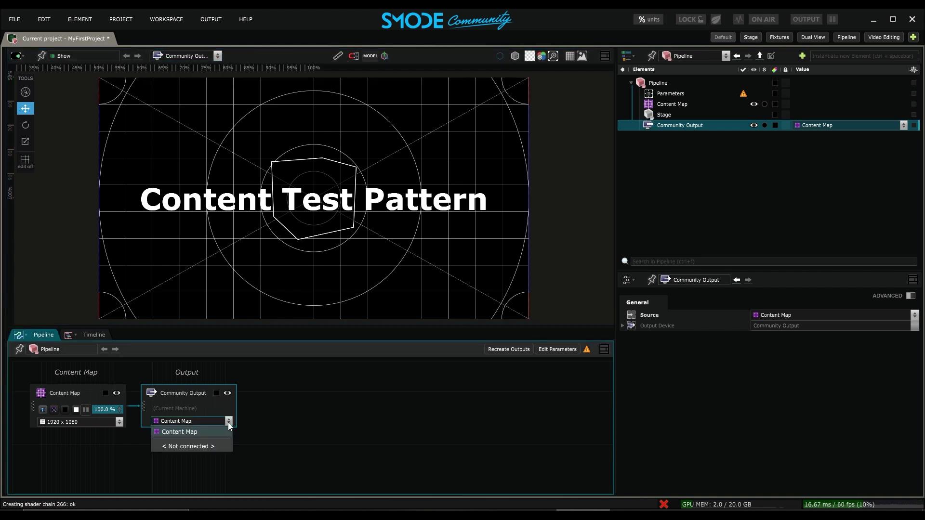
pyautogui.click(213, 448)
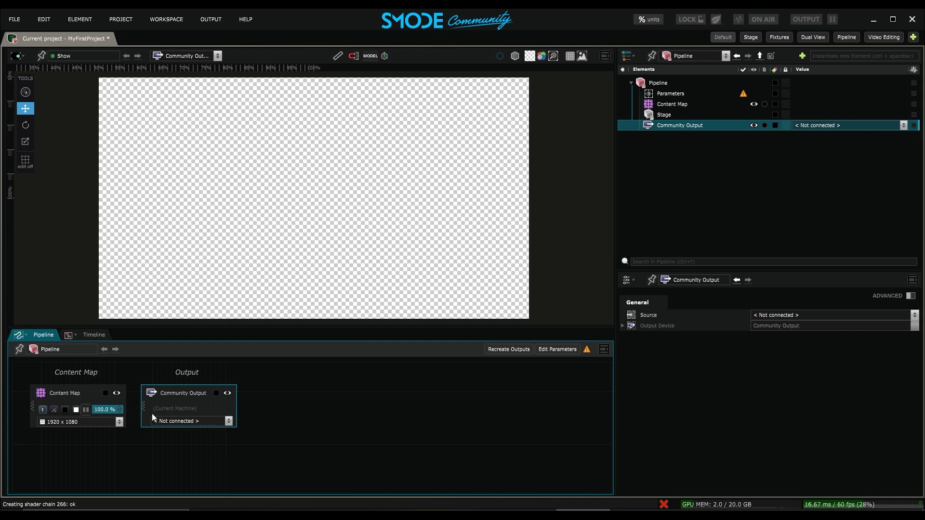
pyautogui.click(228, 421)
pyautogui.click(189, 432)
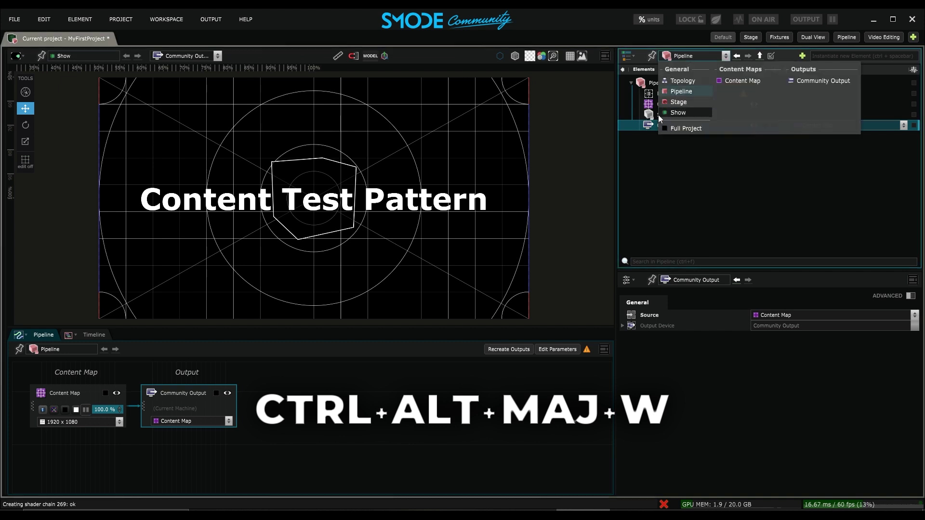
# Step: Change the Elements scope from Pipeline to Show to list the Show scene's layers
pyautogui.click(675, 113)
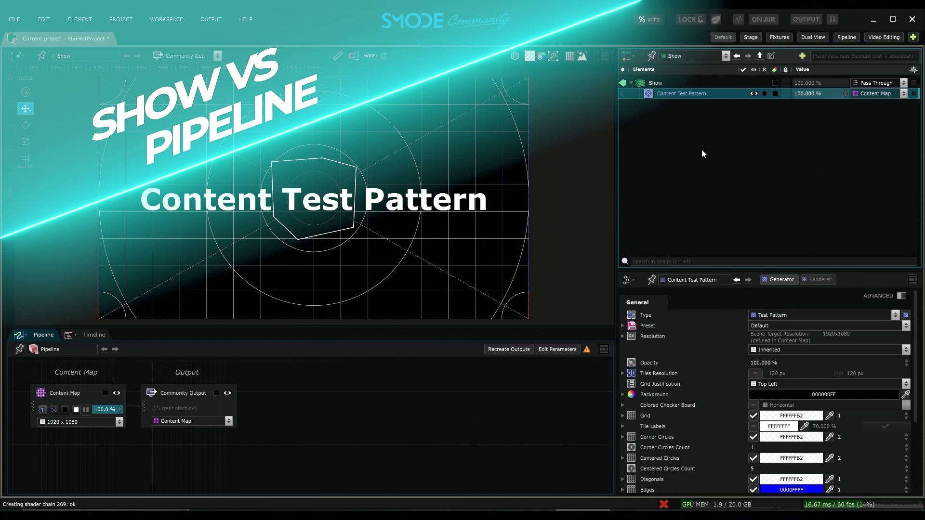
# Step: Set the Elements scope to Full Project, then inspect the Show and Pipeline parameters
pyautogui.click(725, 56)
pyautogui.click(682, 128)
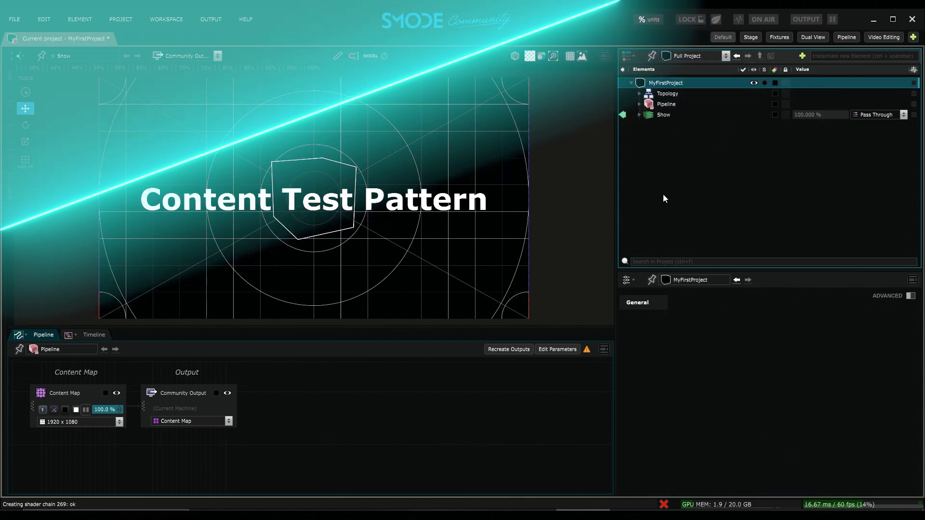
pyautogui.click(665, 116)
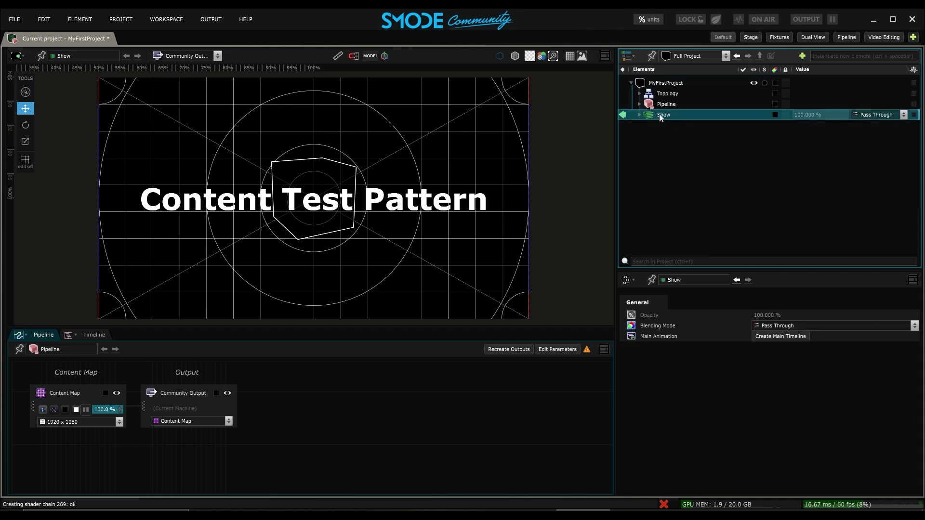
pyautogui.click(663, 106)
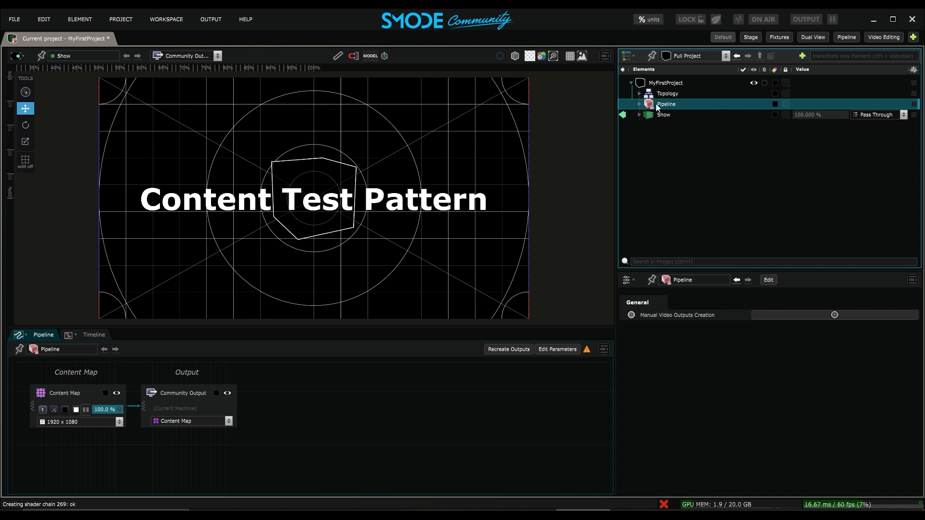
# Step: Return the Elements scope to Show and add a 2D Layers > Compo layer
pyautogui.click(678, 54)
pyautogui.click(675, 112)
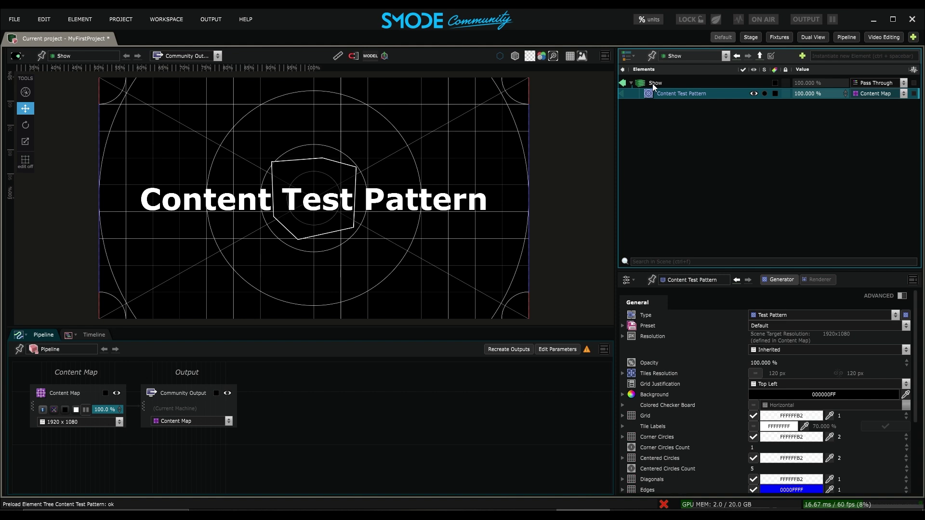
pyautogui.rightClick(652, 83)
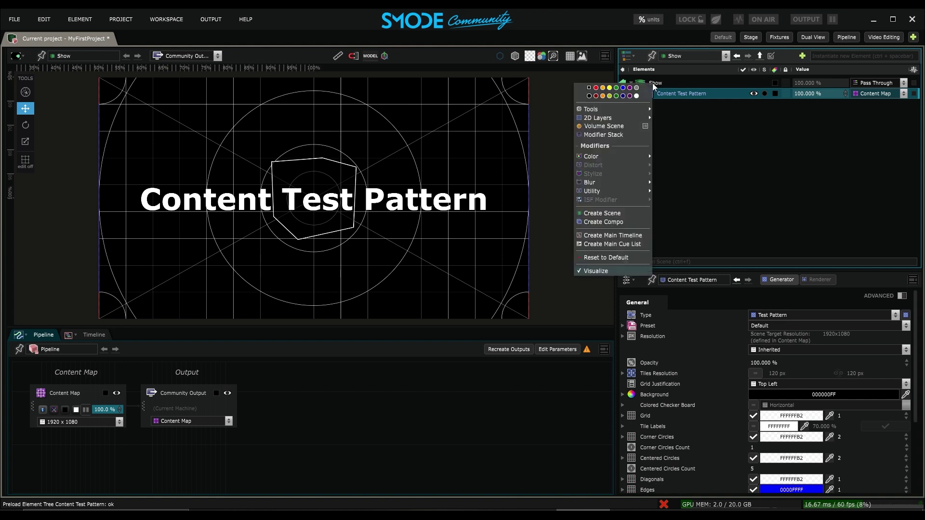
pyautogui.moveTo(615, 120)
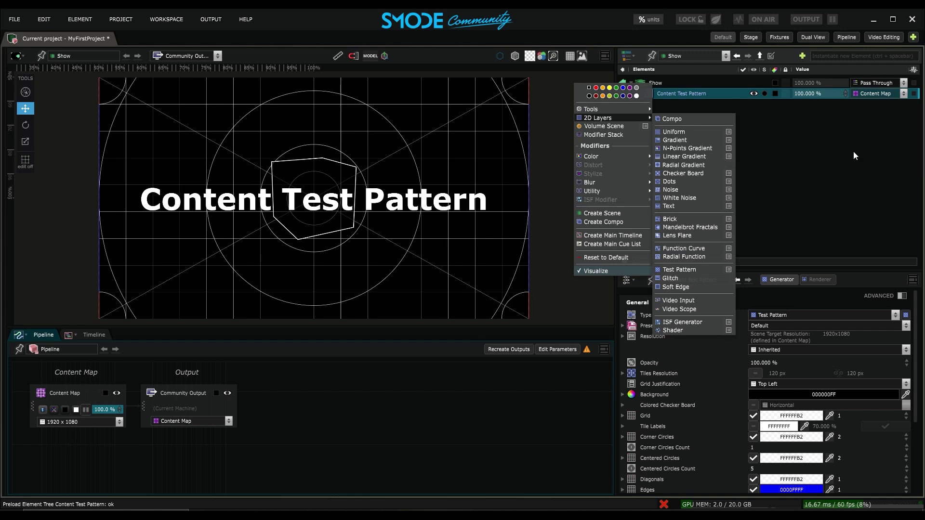
pyautogui.click(674, 120)
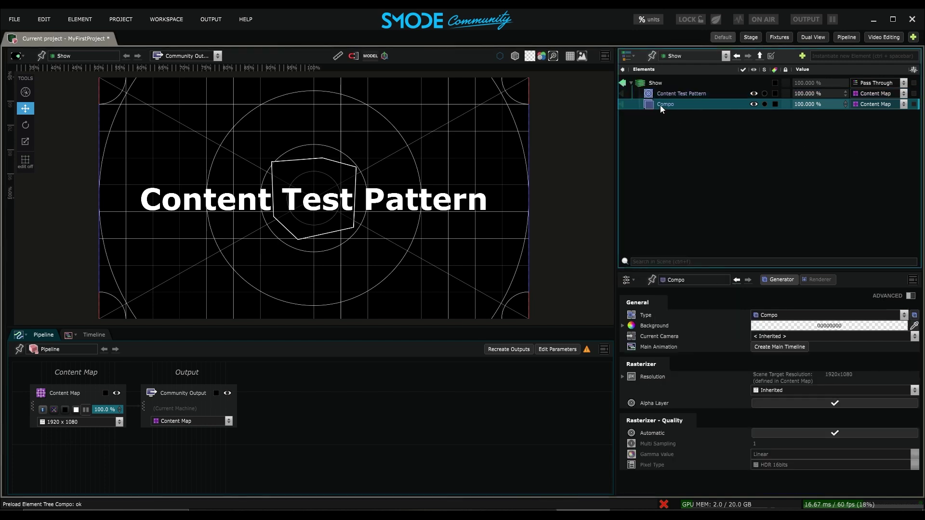
# Step: Open the new Compo layer's context menu and dismiss it without changes
pyautogui.rightClick(659, 105)
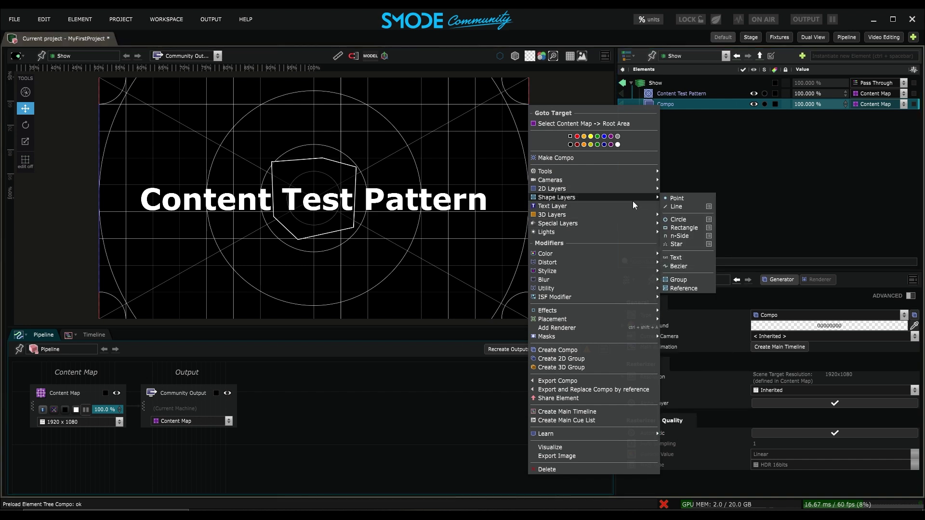
pyautogui.moveTo(626, 190)
pyautogui.click(671, 129)
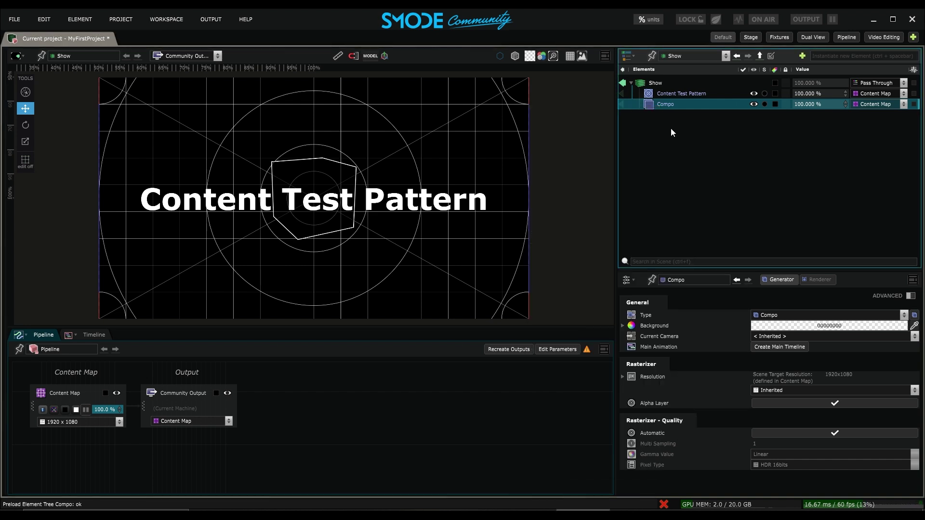